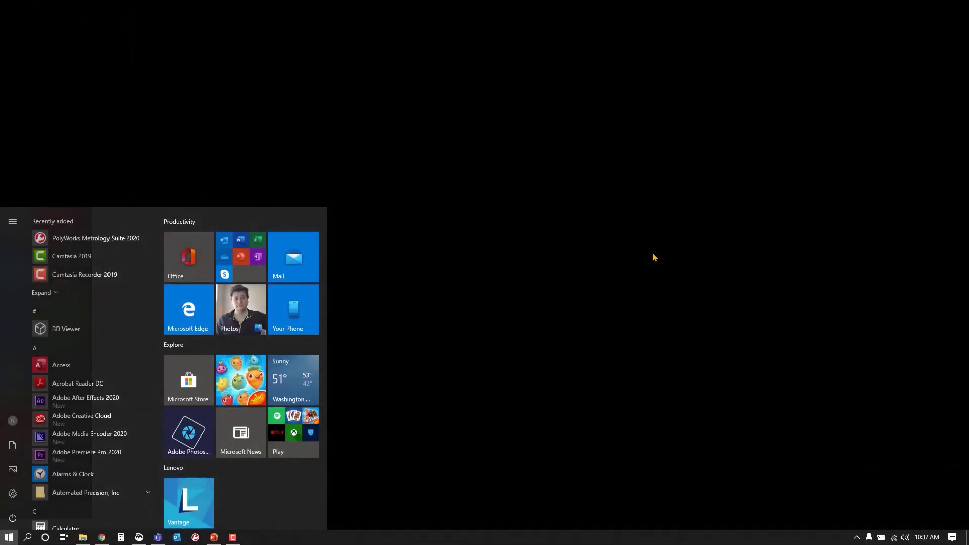
type("po")
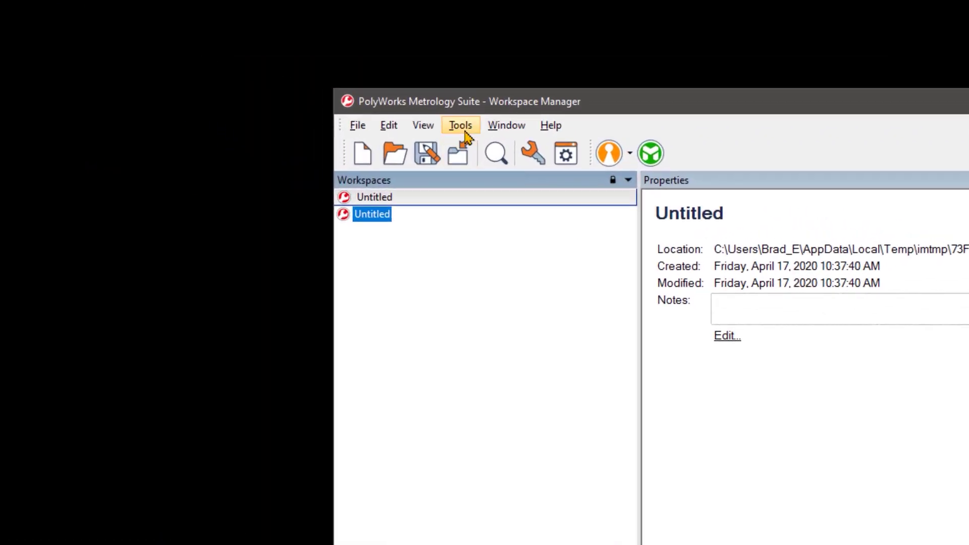
Step: Open the Workspace Manager's Tools menu to reach the user configuration export
left_click(252, 75)
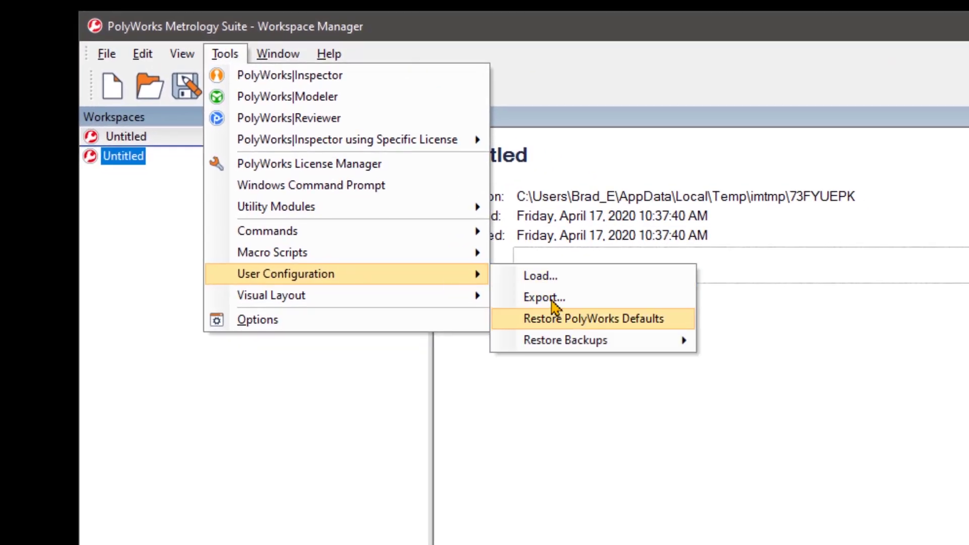
Step: Export the user configuration, saving over the existing .pwcfg in Polyworks Layouts
left_click(553, 299)
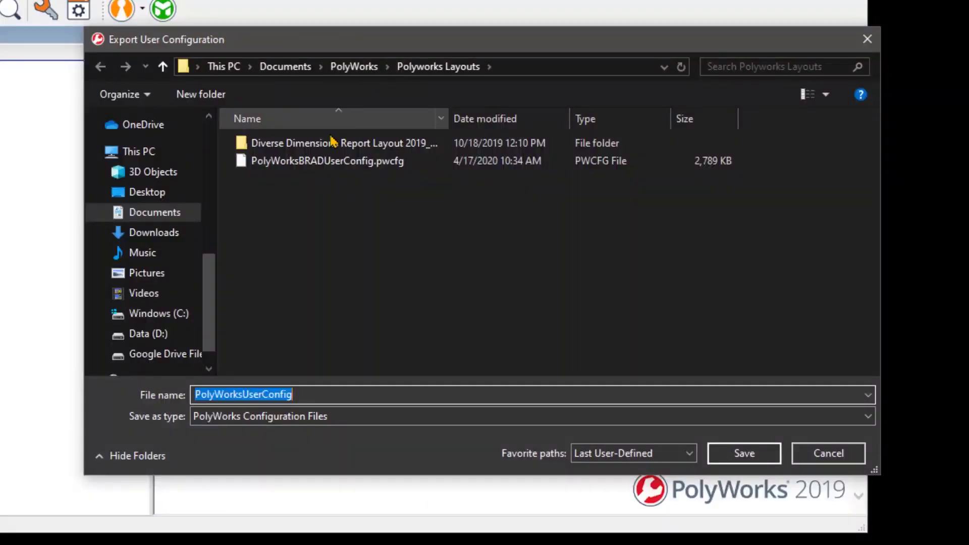
left_click(266, 162)
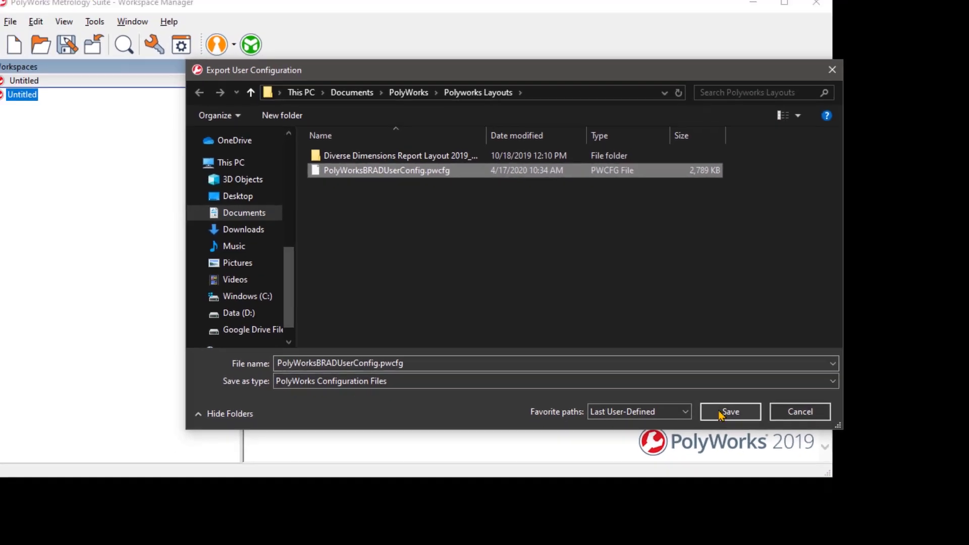
left_click(743, 453)
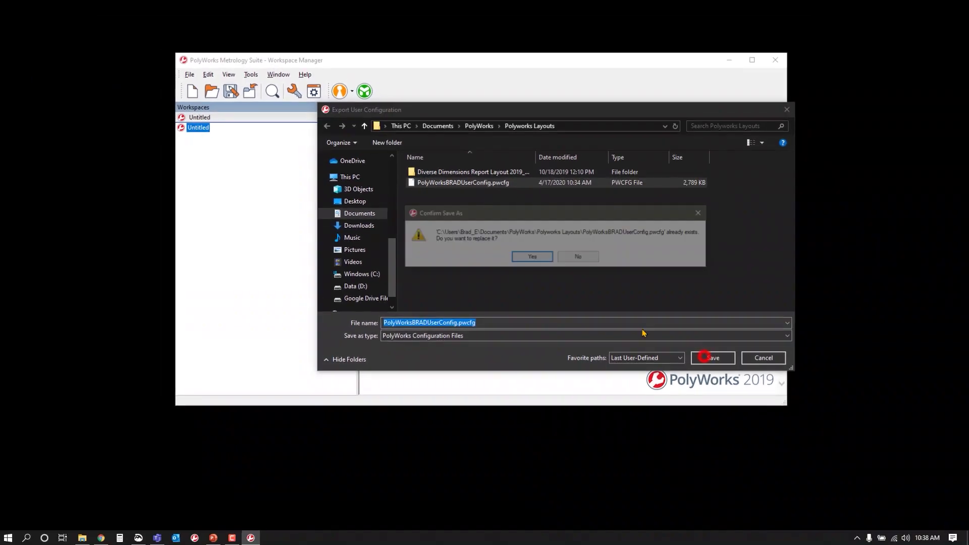
Step: Confirm overwriting PolyWorksBRADUserConfig.pwcfg and launch PolyWorks|Inspector
left_click(533, 259)
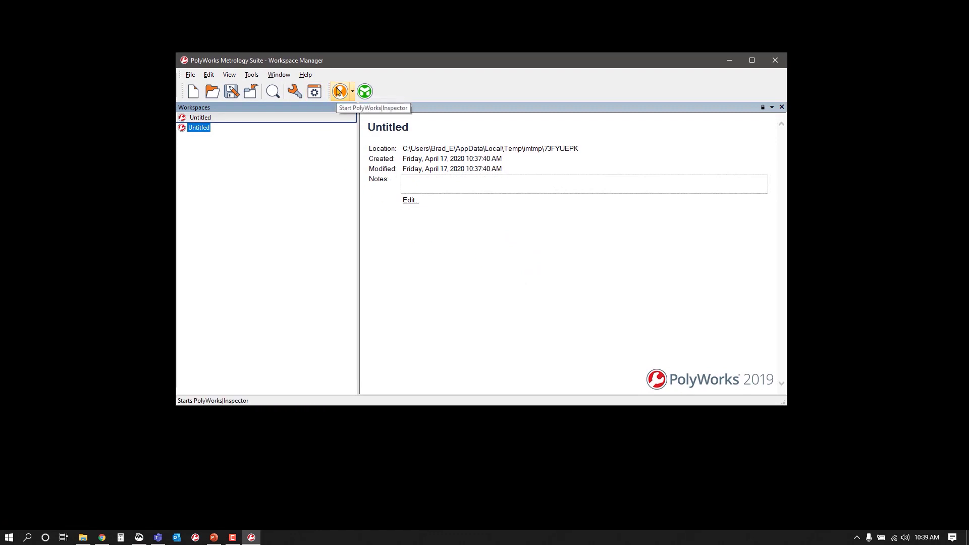
left_click(338, 92)
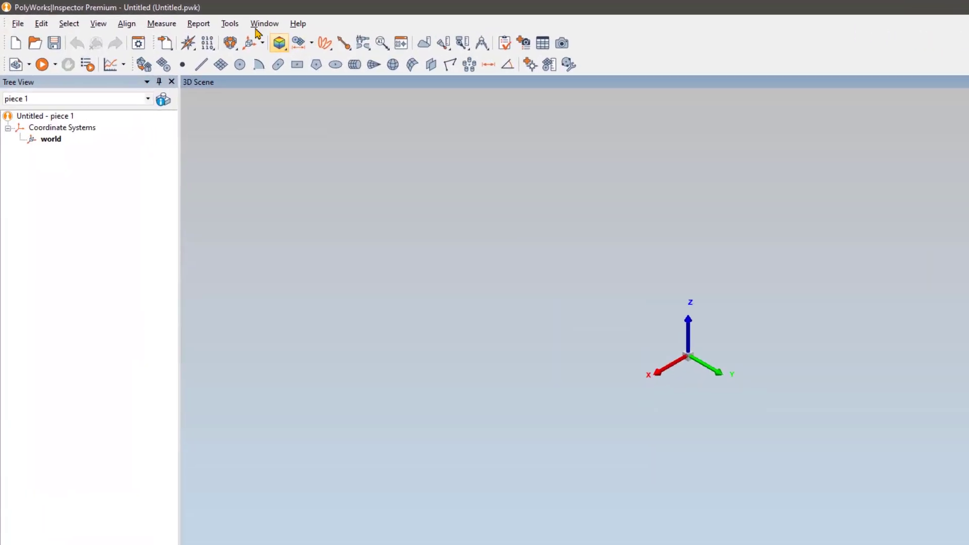
Step: Open Inspector's Tools > Visual Layout > Export dialog
left_click(402, 41)
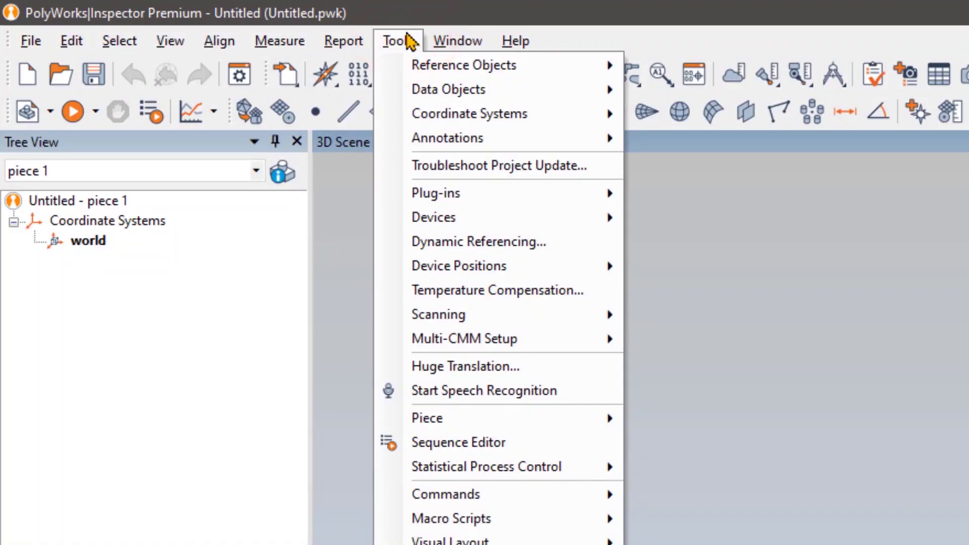
mouse_move(273, 165)
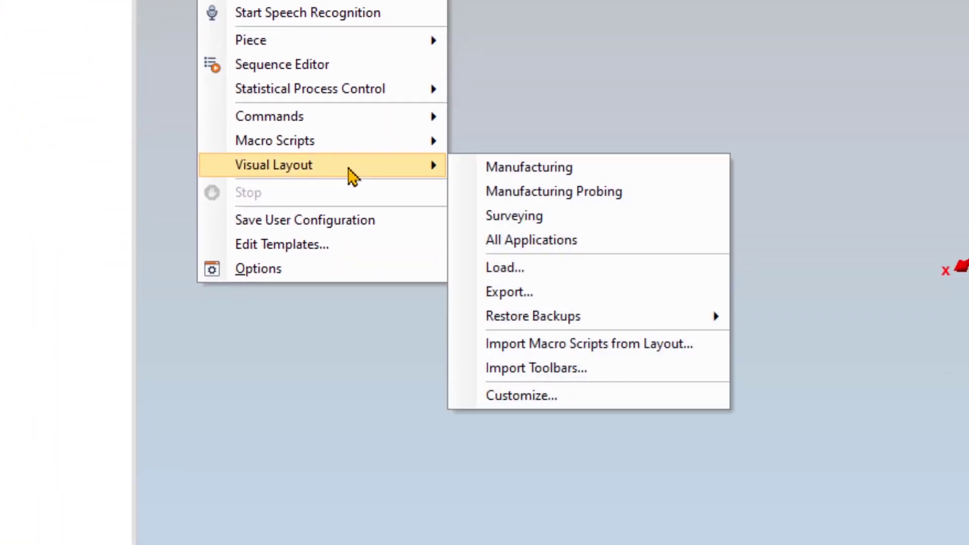
left_click(532, 295)
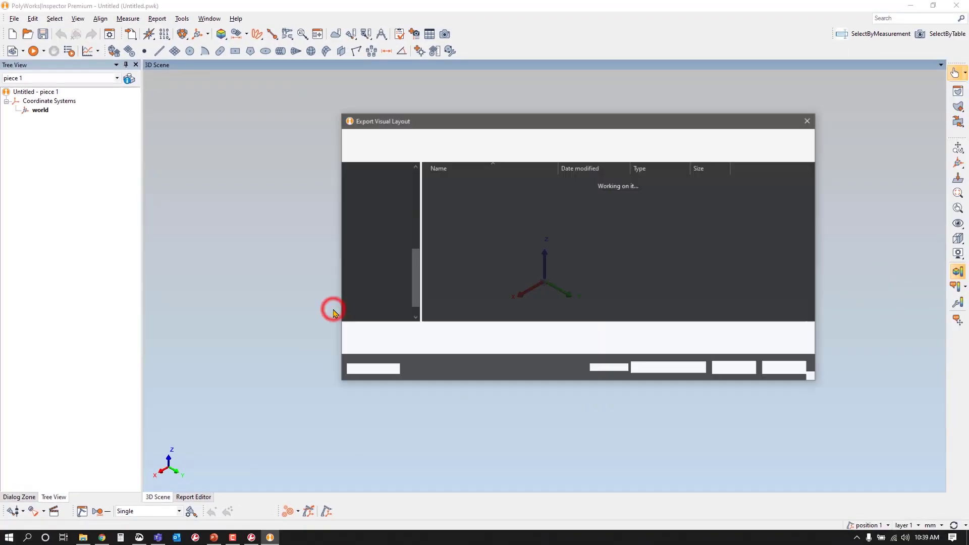
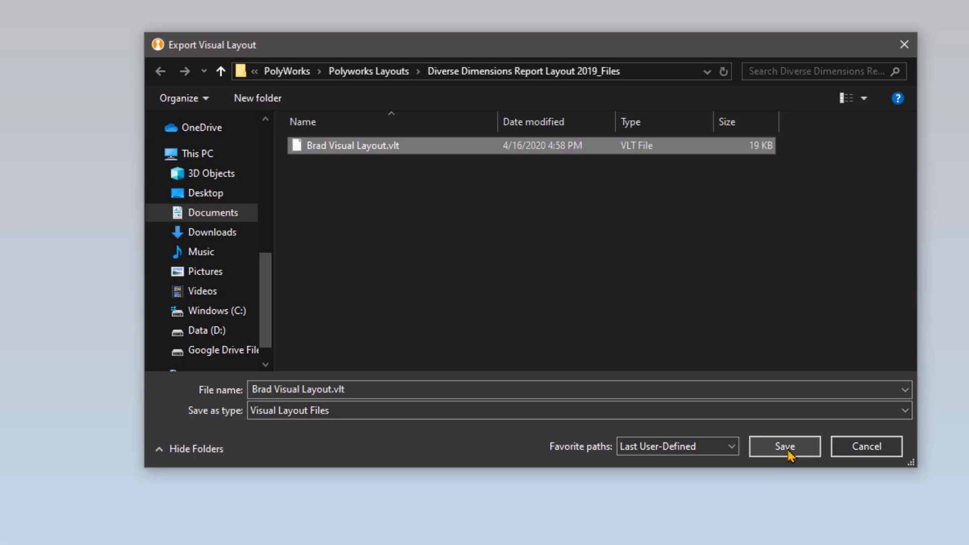
Step: Save the visual layout file as Brad Visual Layout.vlt
left_click(868, 447)
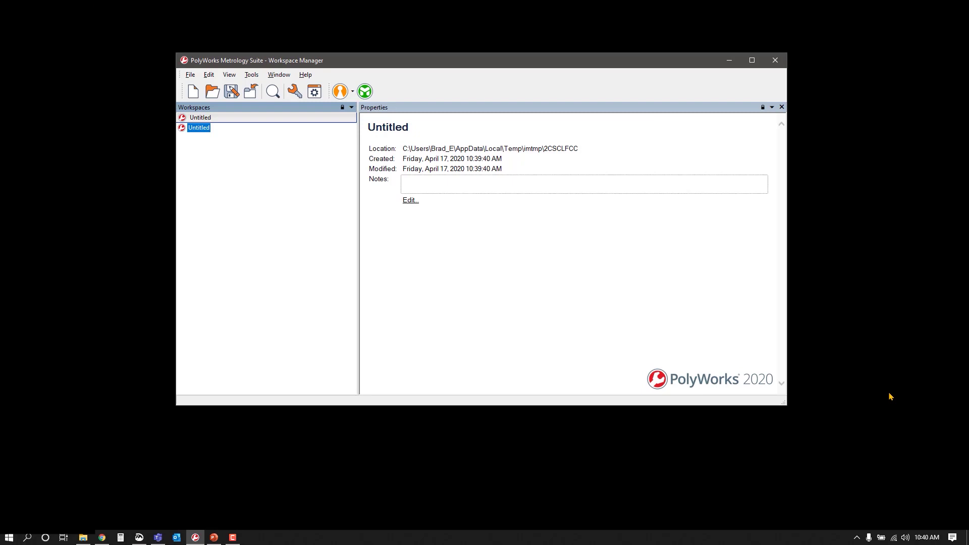
left_click(316, 91)
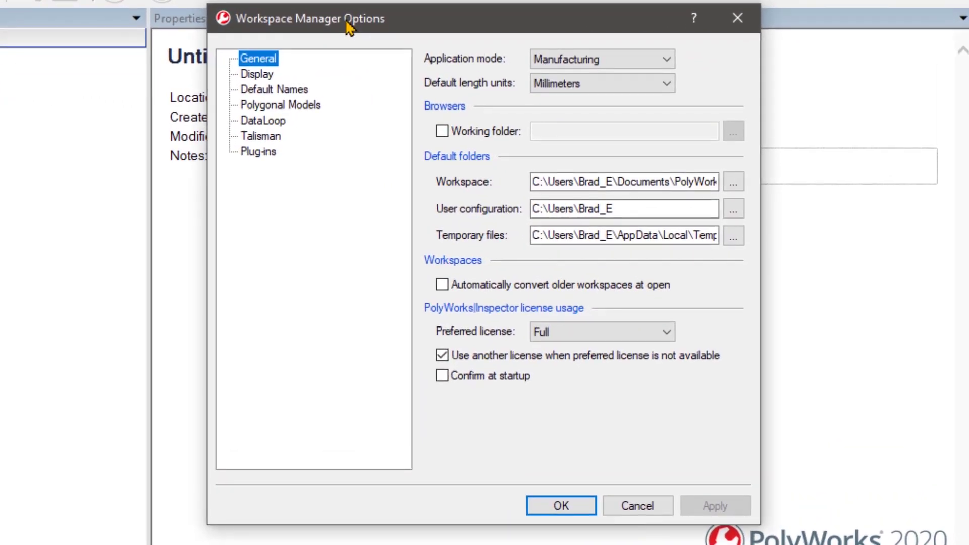
left_click(259, 152)
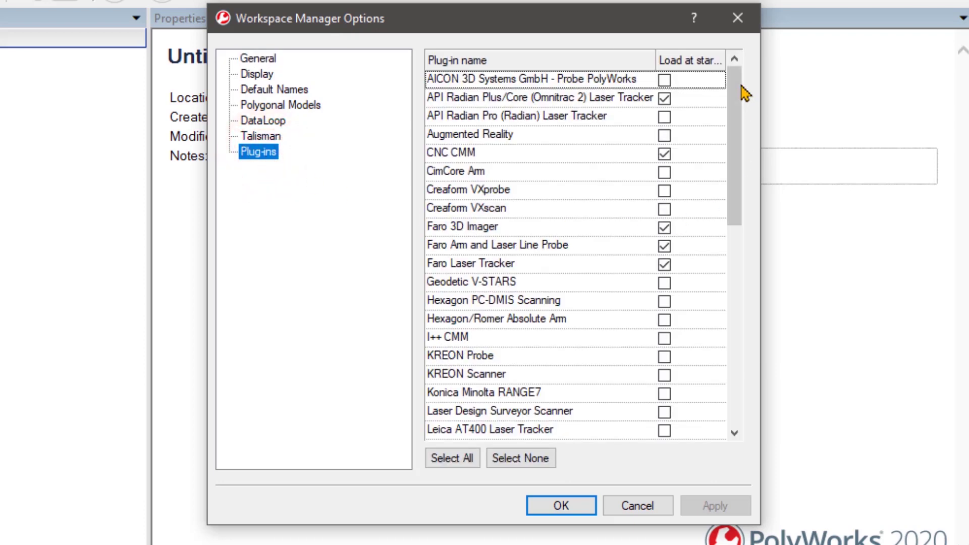
mouse_move(738, 85)
left_mouse_down()
mouse_move(725, 358)
mouse_move(748, 138)
left_mouse_up()
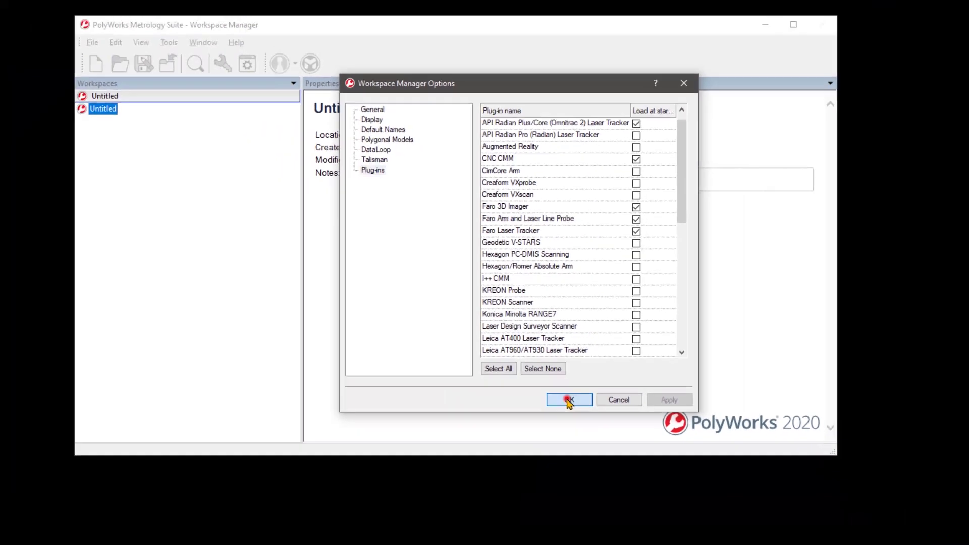
left_click(561, 500)
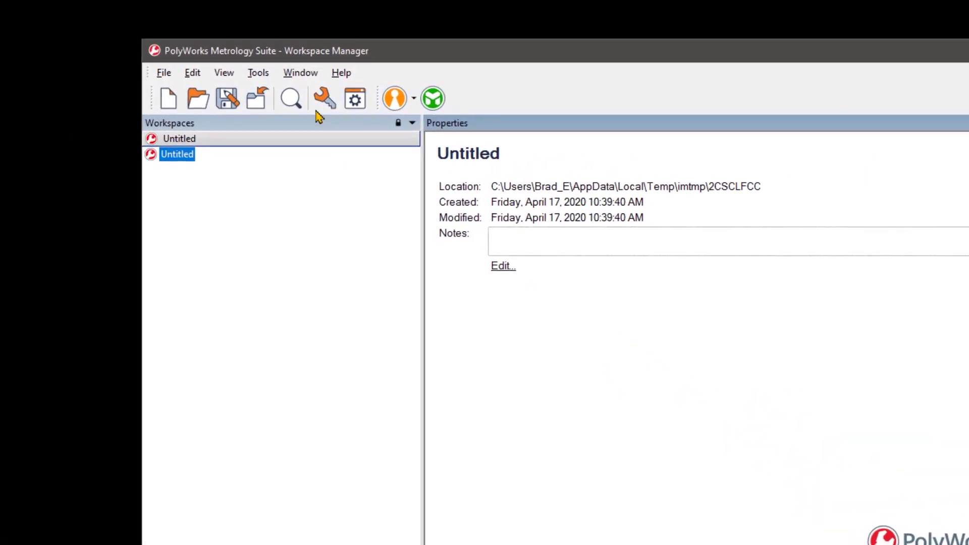
Step: Load the PolyWorksBRADUserConfig.pwcfg user configuration, confirming the overwrite of the current one
left_click(257, 74)
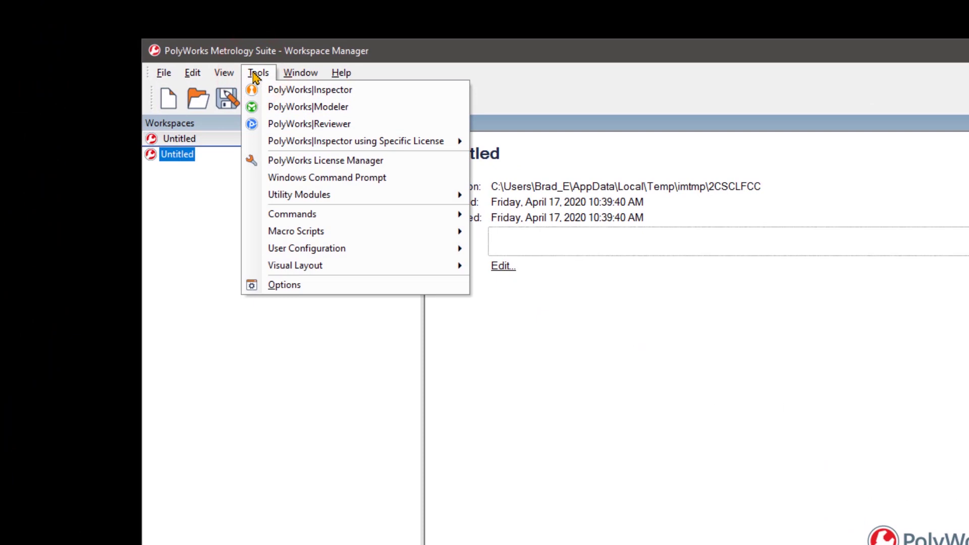
mouse_move(307, 249)
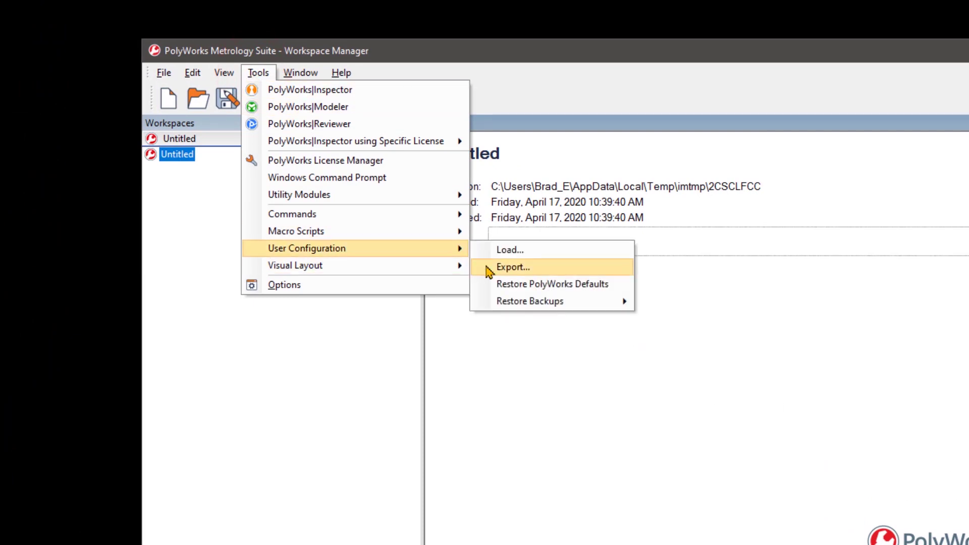
left_click(517, 251)
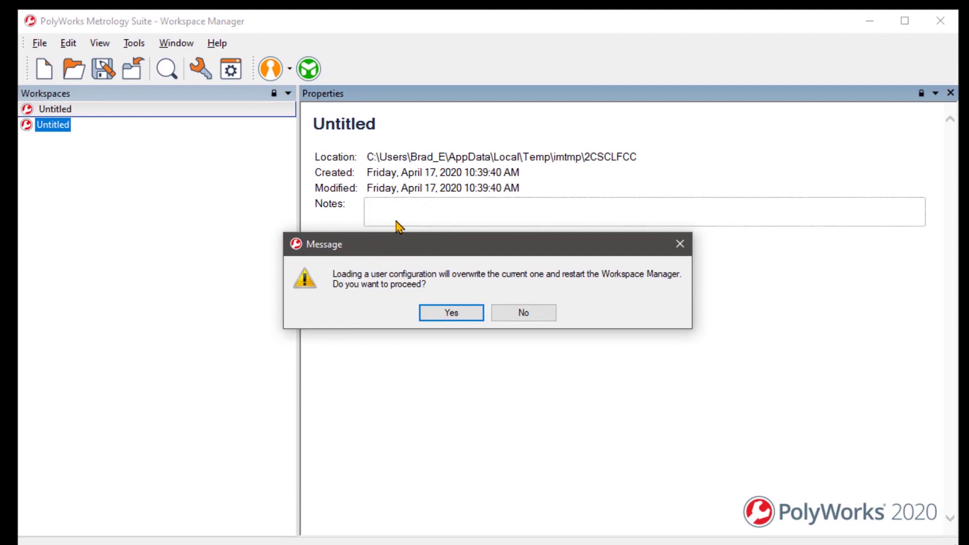
left_click(471, 312)
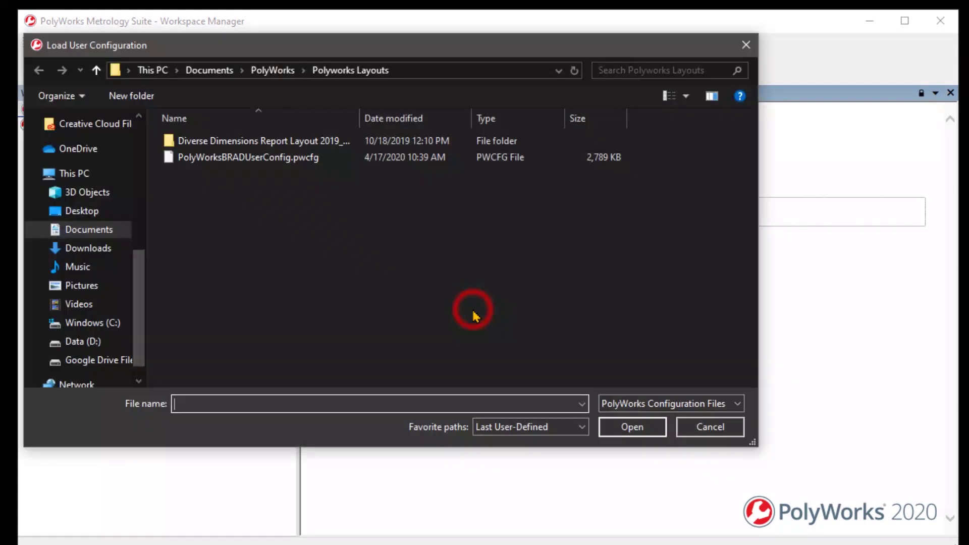
left_click(265, 160)
left_click(633, 427)
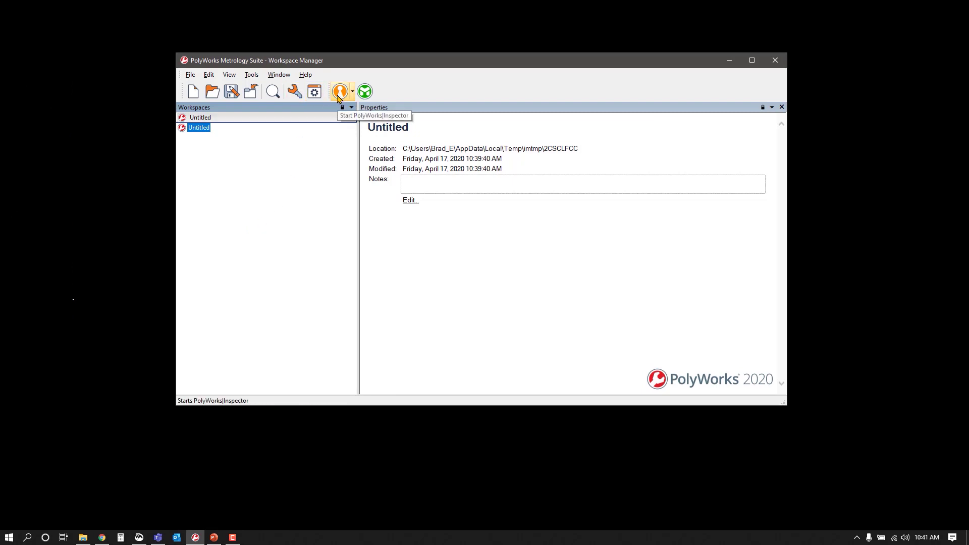
Step: Launch PolyWorks|Inspector and choose the Brad Visual Layout.vlt visual layout file
left_click(338, 93)
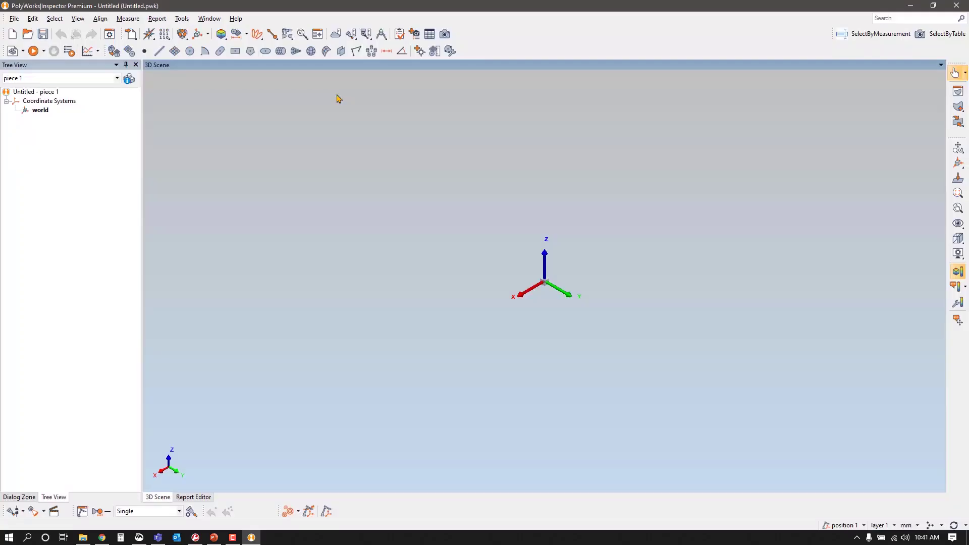
left_click(176, 22)
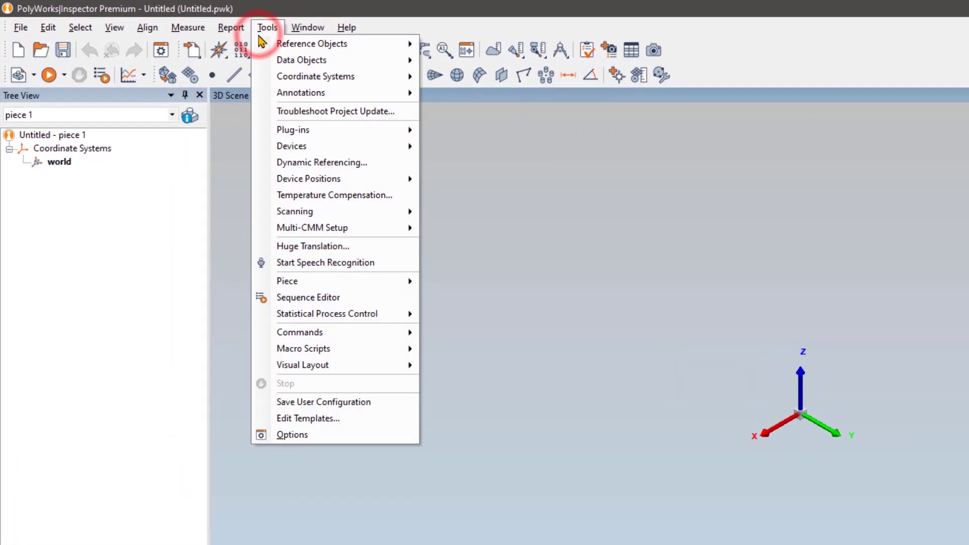
mouse_move(303, 365)
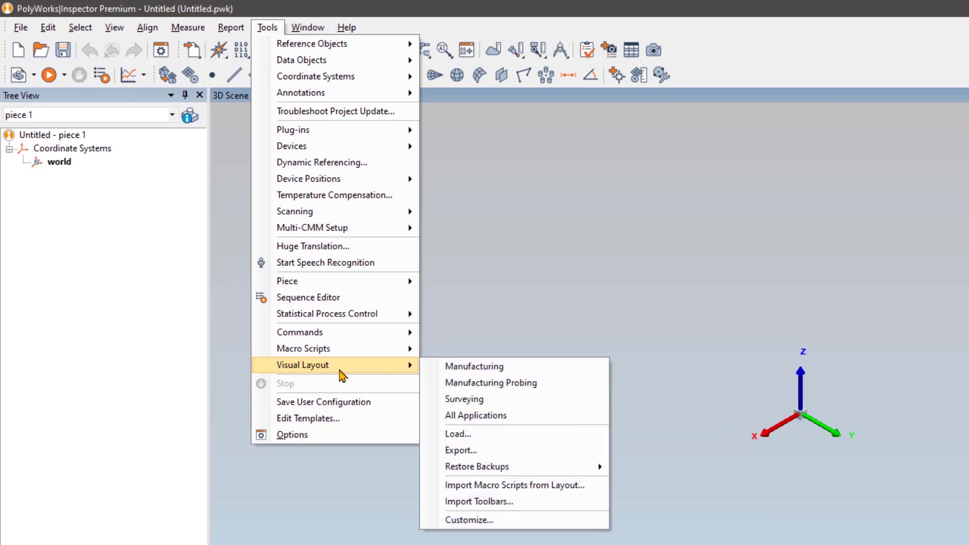
left_click(457, 434)
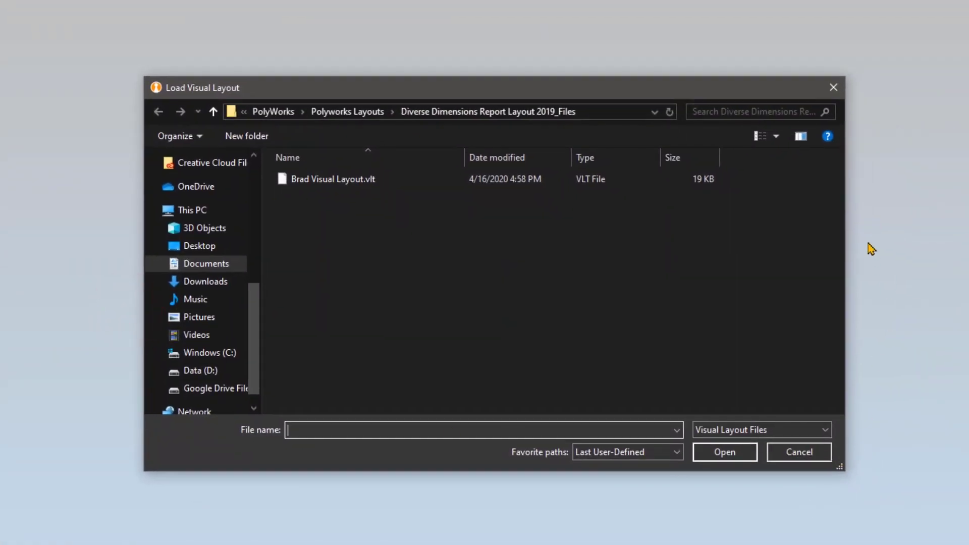
left_click(368, 184)
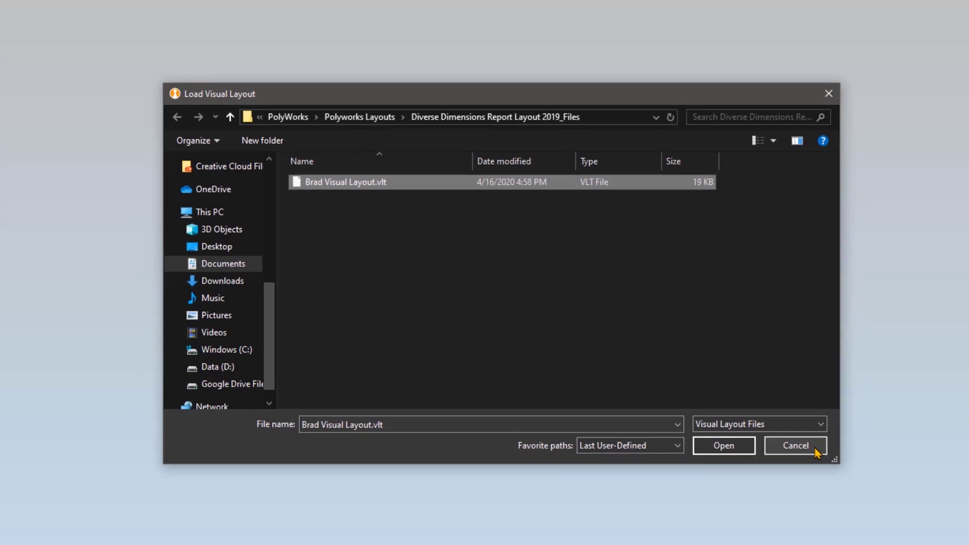
left_click(815, 448)
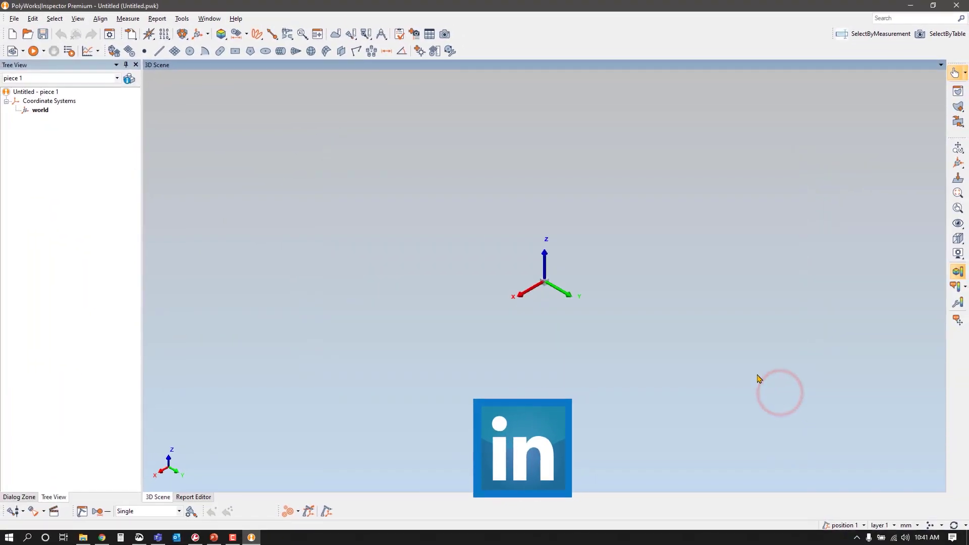